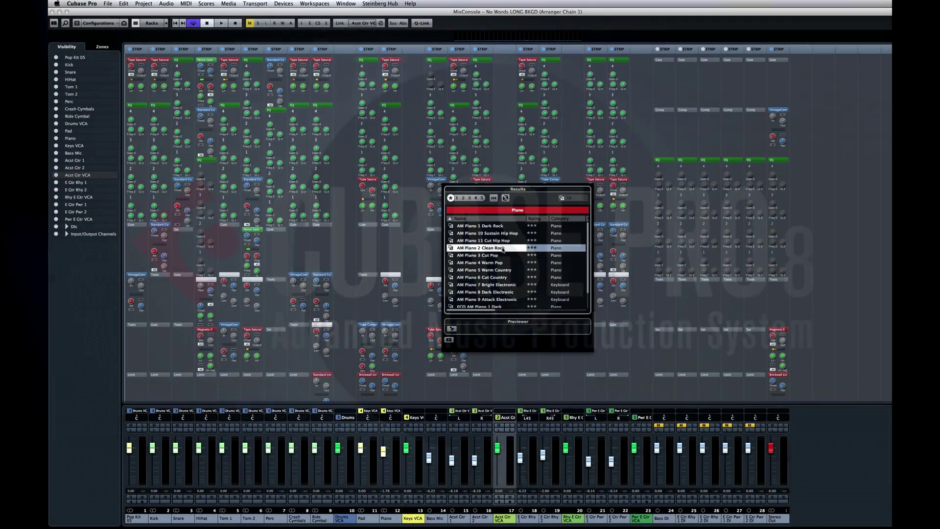
Step: Apply the chosen strip preset and move the Piano strip's EQ module further down
double_click(516, 250)
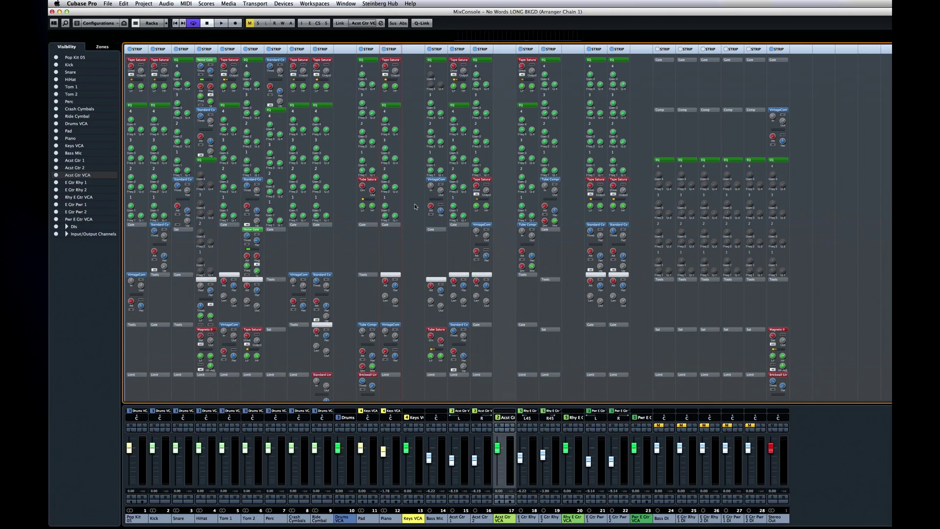
mouse_move(396, 106)
drag(394, 106, 391, 275)
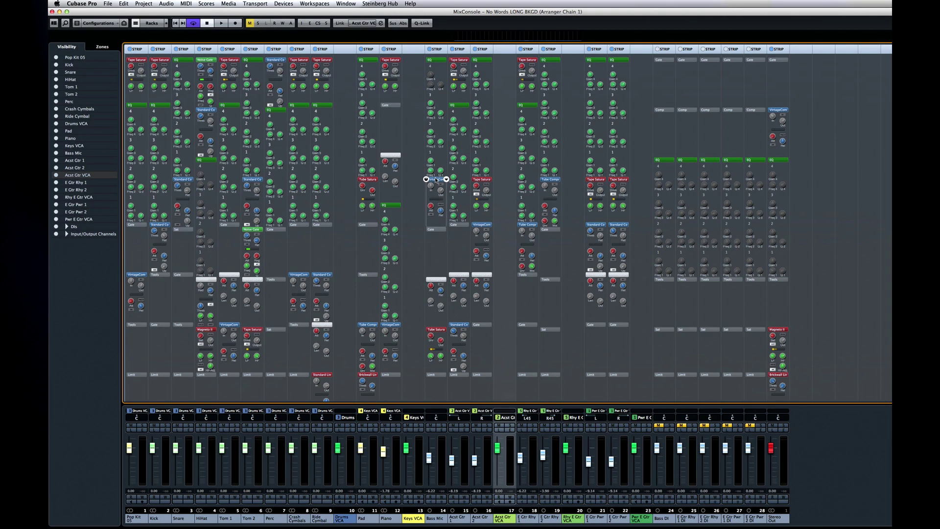
Step: Move VintageComp to another strip, then copy its settings and paste them into a second slot
drag(436, 180, 663, 111)
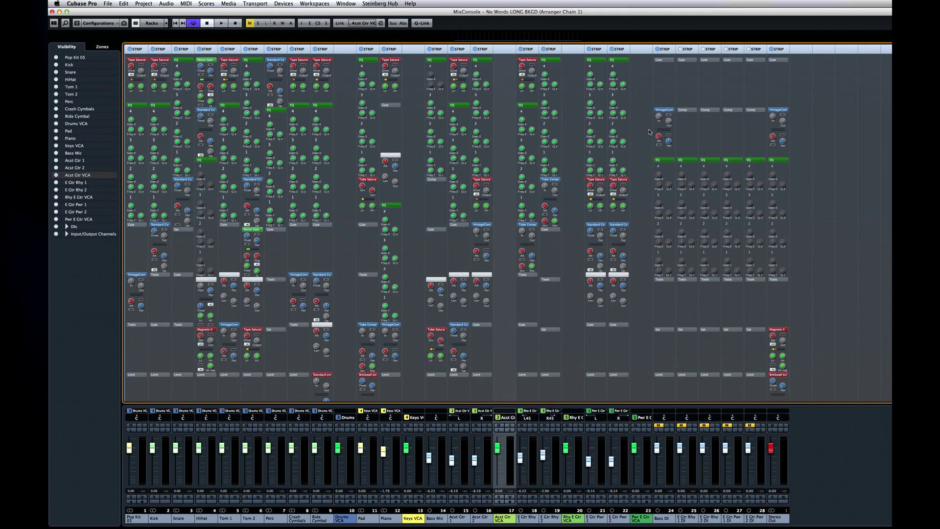
right_click(666, 110)
click(669, 112)
right_click(434, 181)
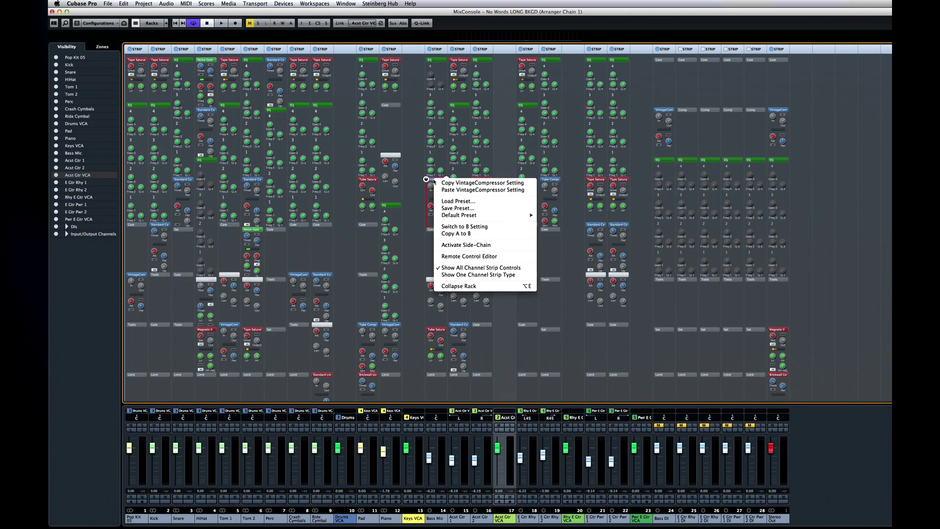
click(443, 190)
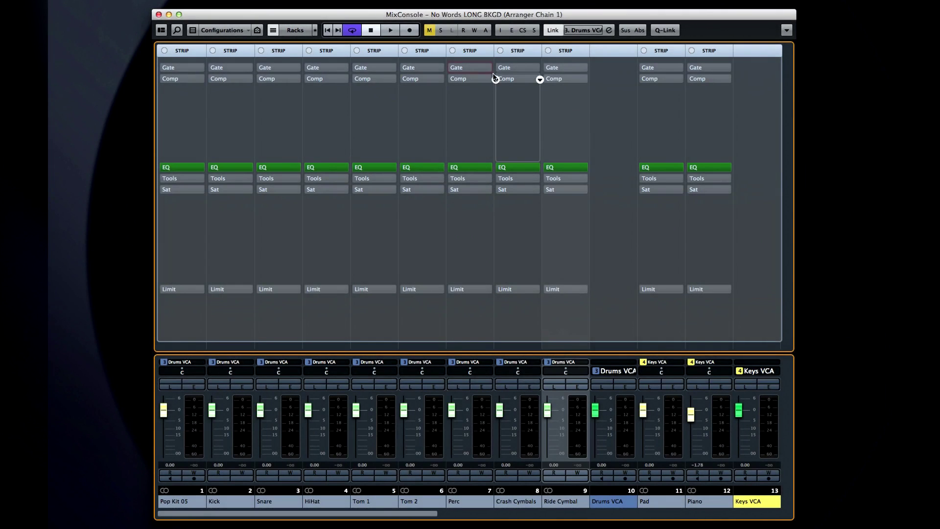
Step: Load Noise Gate into the Perc Gate slot and lower its threshold to -35 dB
mouse_move(480, 70)
click(491, 69)
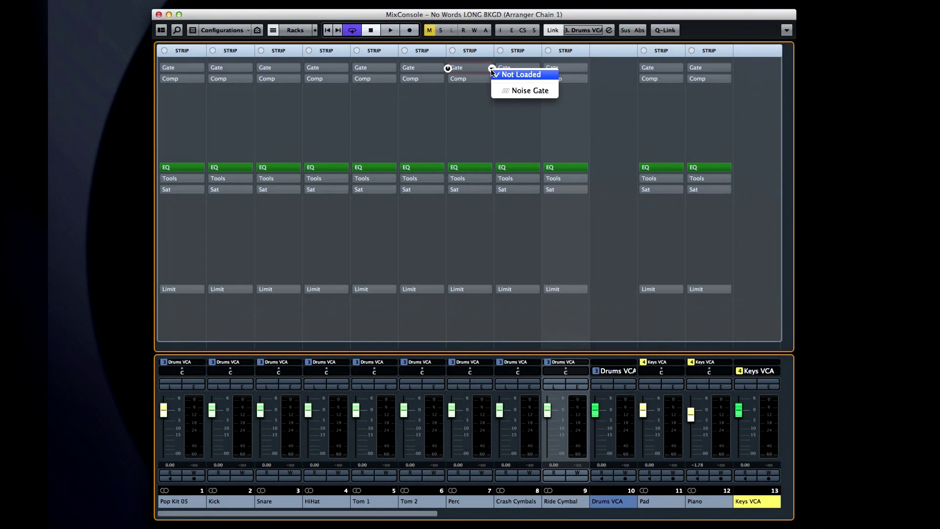
click(541, 91)
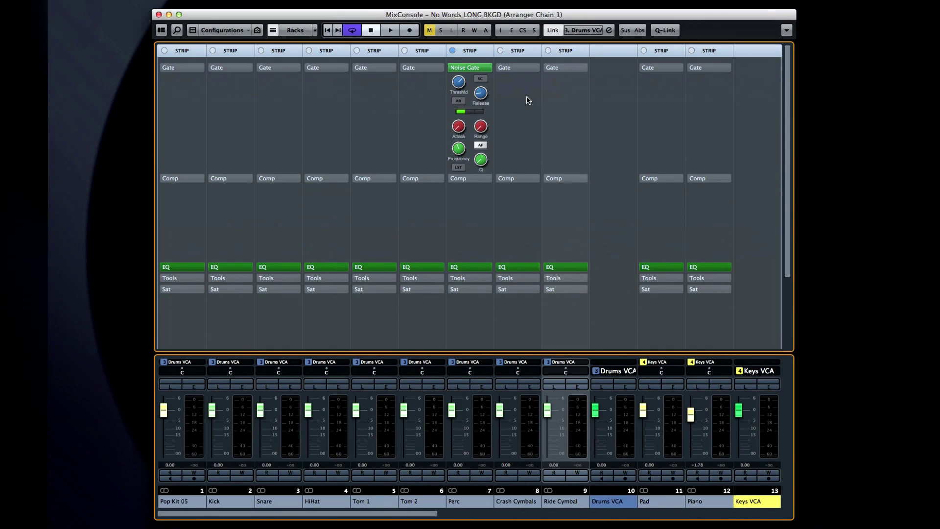
mouse_move(487, 91)
drag(459, 83, 489, 56)
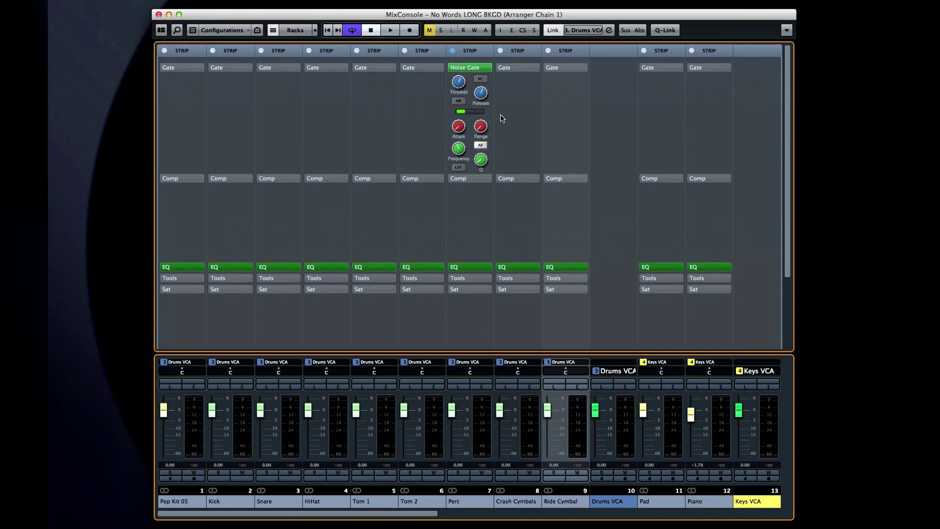
Step: Toggle the Noise Gate's auto-release and filter listening on, then back off
click(463, 101)
click(462, 167)
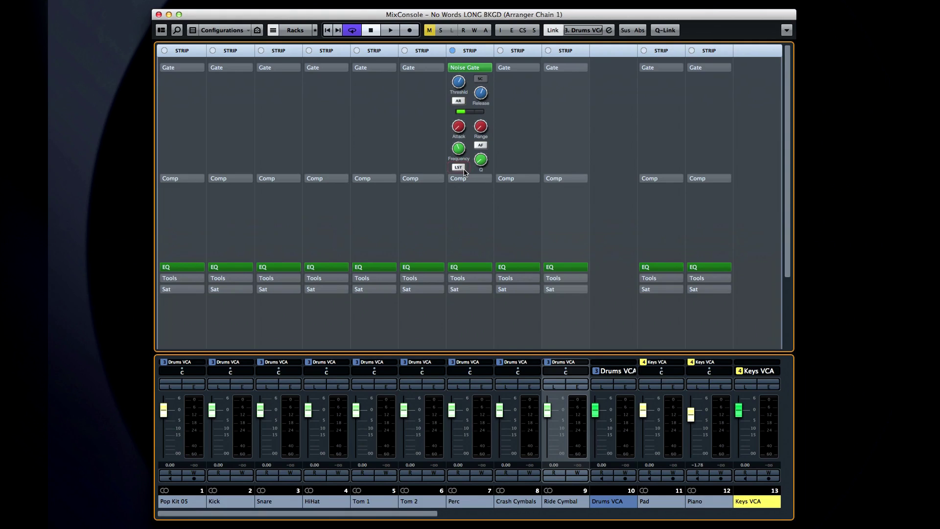
click(459, 167)
click(461, 103)
Step: Adjust the gate threshold through -52.4, -41.9 and -50.3 dB, finishing at -29.3 dB
drag(458, 84, 456, 112)
mouse_move(457, 94)
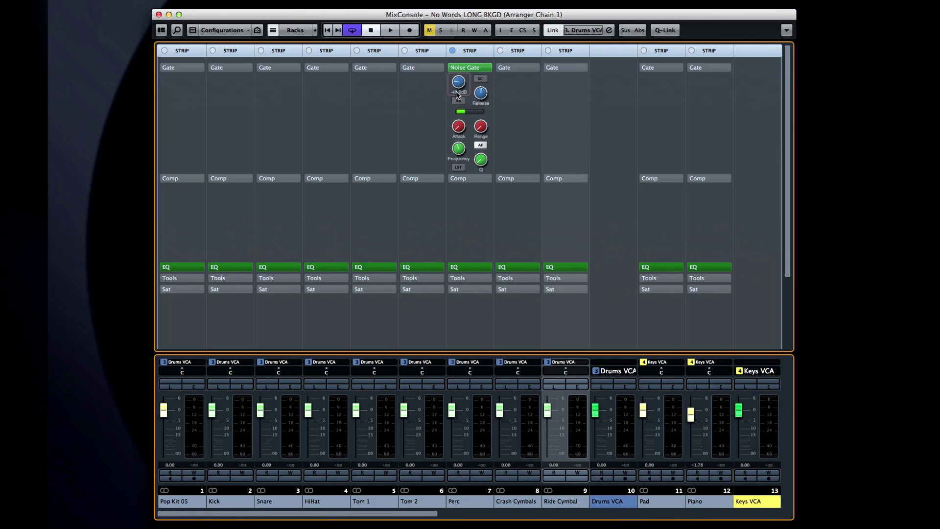
drag(457, 95, 455, 100)
drag(458, 82, 459, 103)
drag(458, 104, 458, 102)
drag(459, 102, 458, 101)
Step: Shorten the gate release to 249 ms and enable its side-chain input
mouse_move(481, 92)
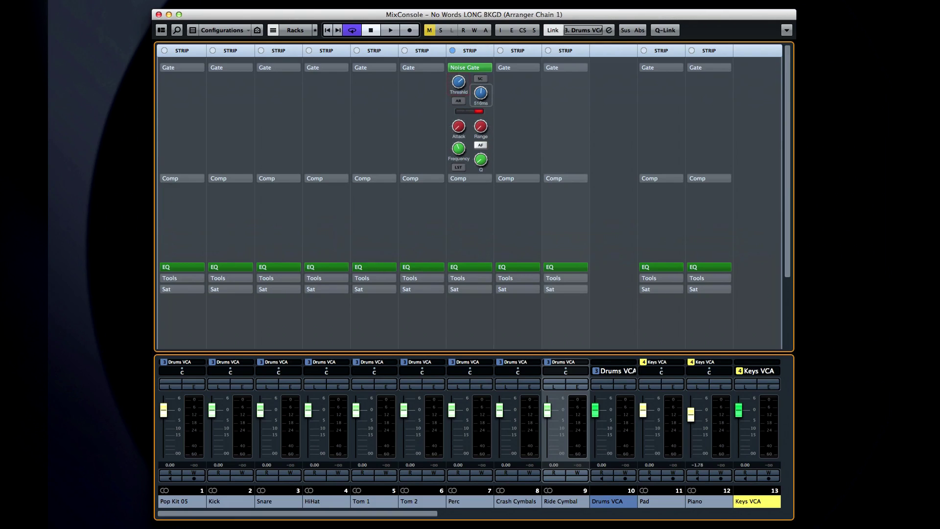
drag(481, 92, 509, 99)
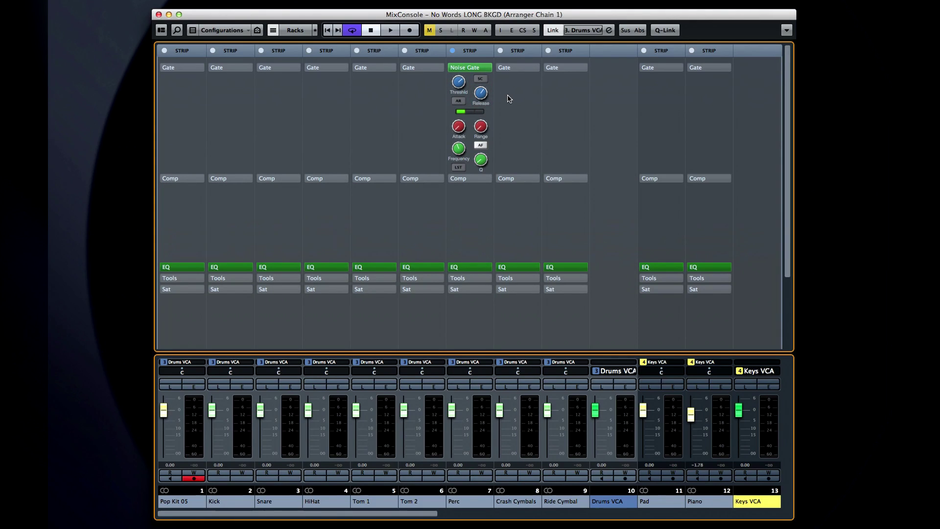
click(480, 78)
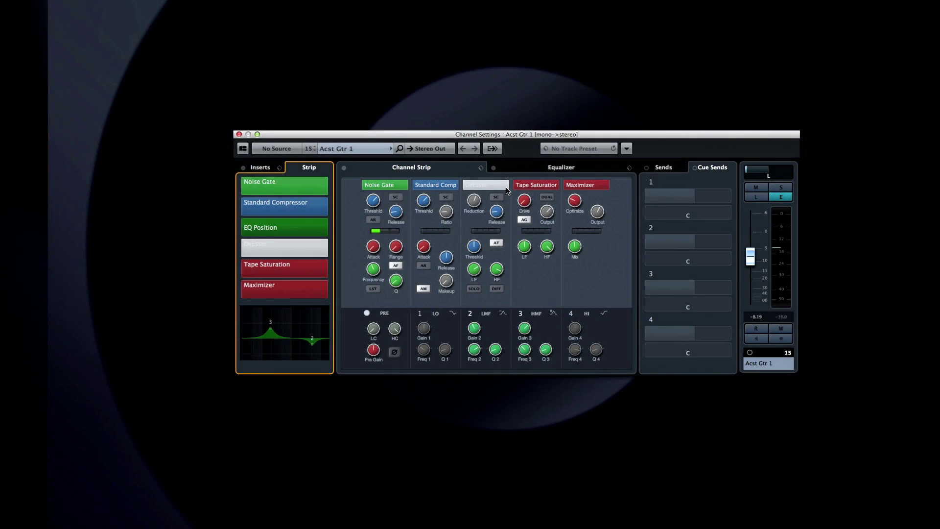
click(422, 149)
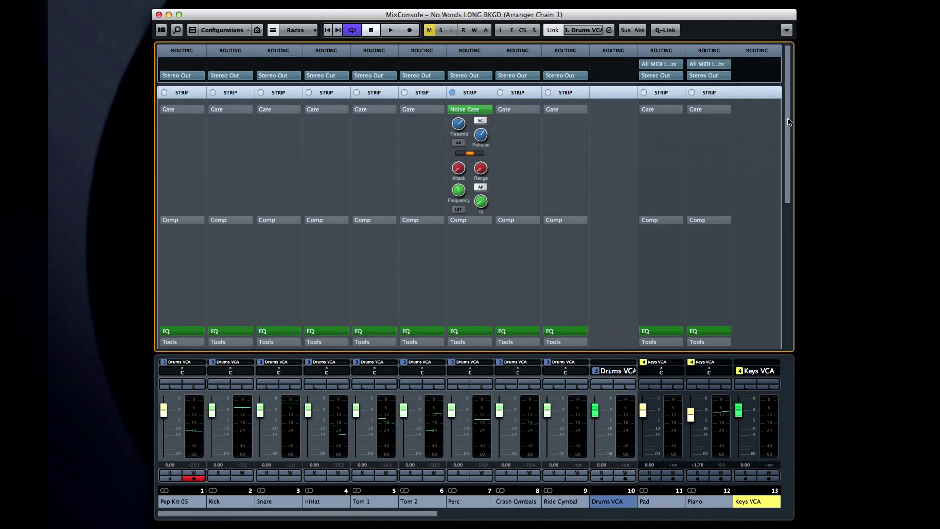
drag(787, 127, 788, 205)
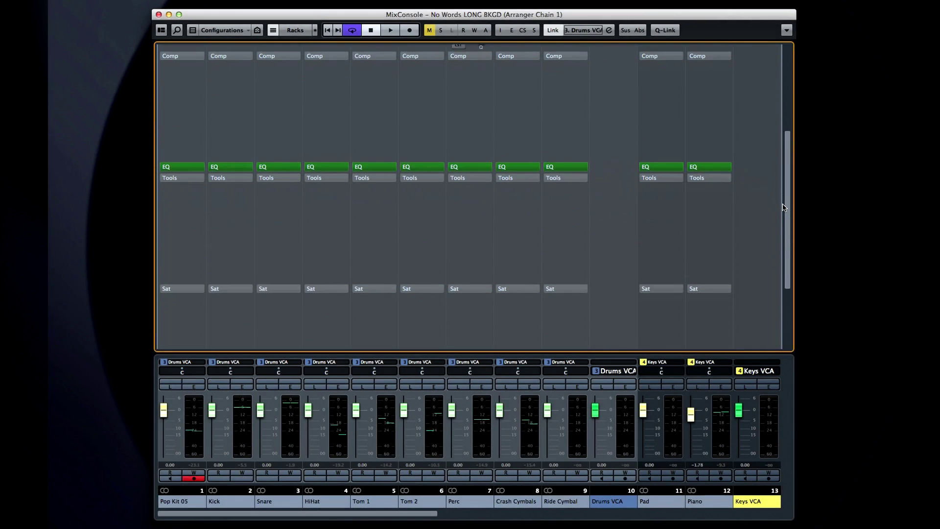
Step: Load Standard Compressor into Perc's Comp slot and lower its threshold to -26.1 dB
click(493, 54)
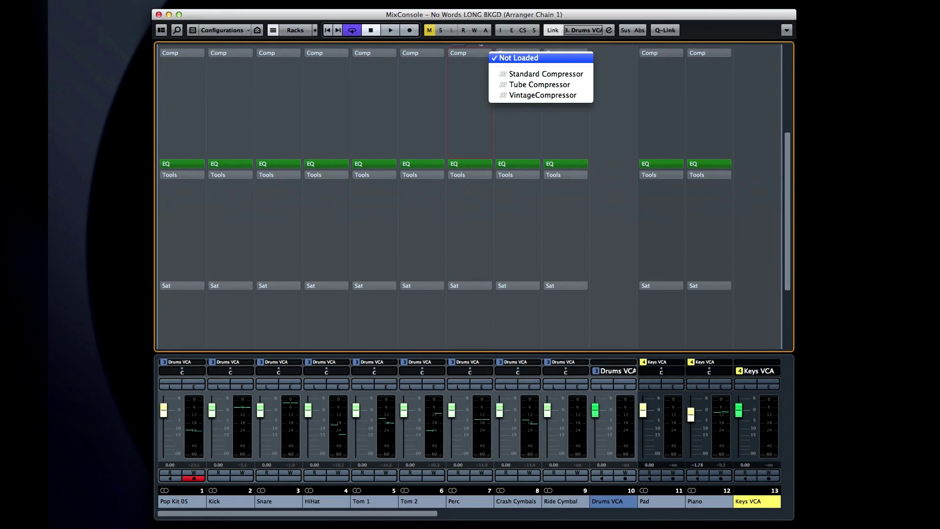
click(579, 75)
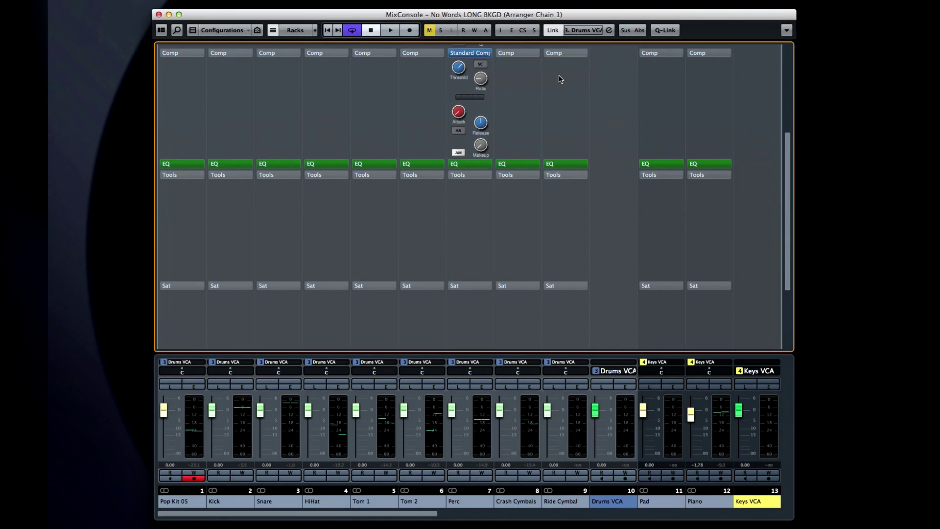
mouse_move(478, 82)
drag(447, 125, 451, 159)
mouse_move(481, 82)
Step: With playback running, load EnvelopeShaper into Perc's Tools slot, then stop playback
key(space)
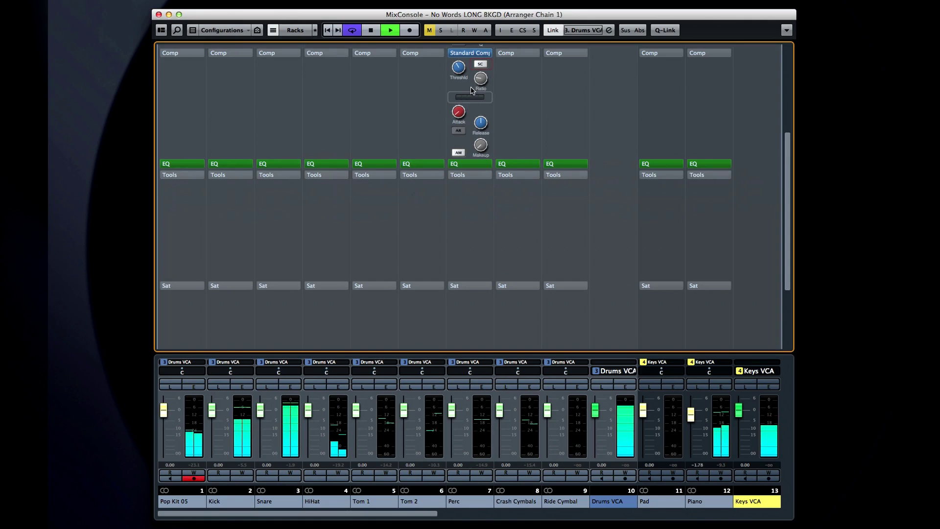
click(487, 177)
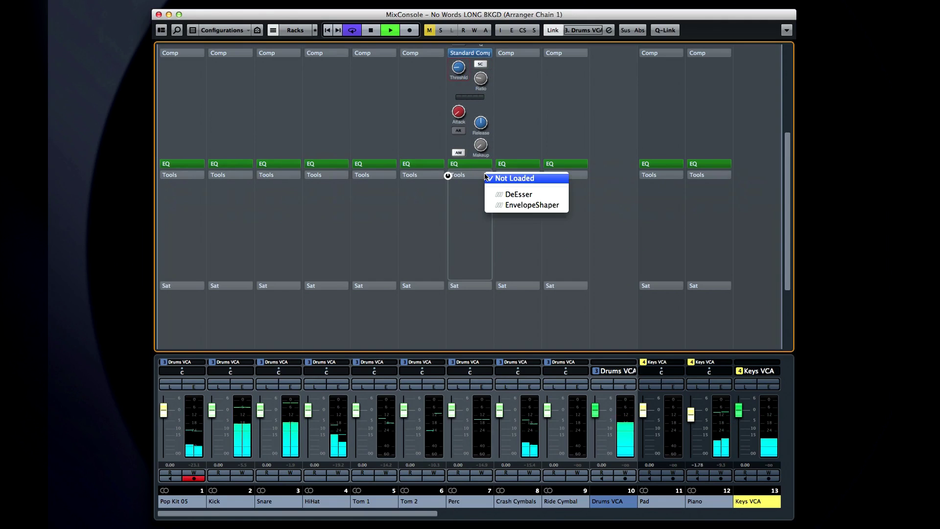
click(528, 205)
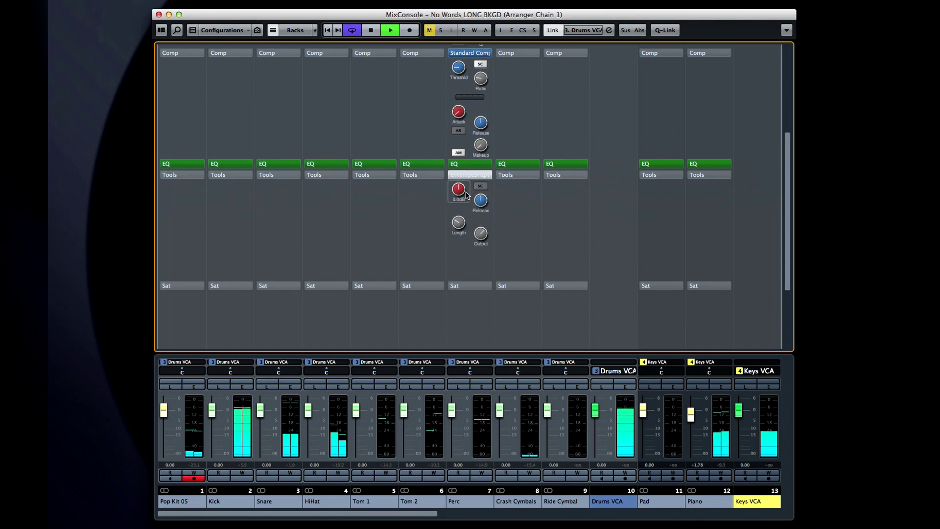
mouse_move(477, 212)
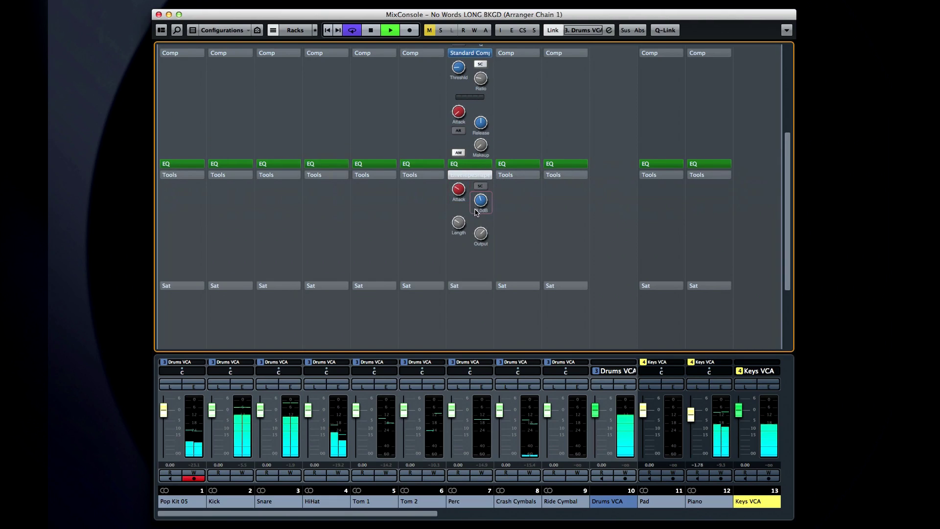
key(space)
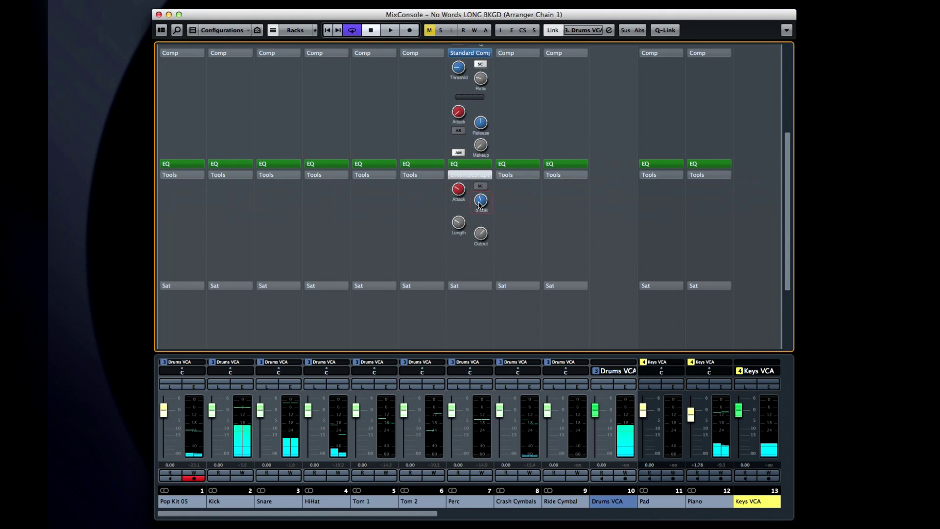
Step: Lower the EnvelopeShaper output to -7.2 dB and enable its side-chain input
drag(480, 232, 478, 253)
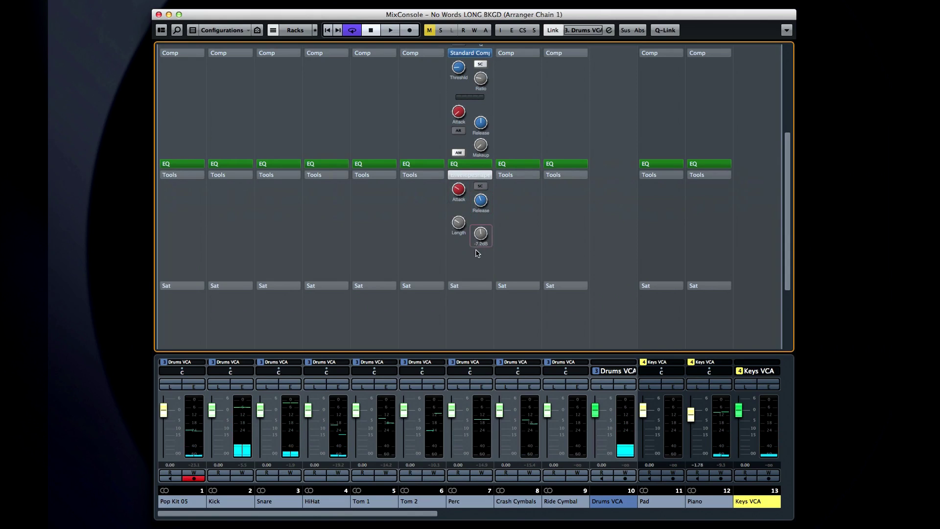
click(486, 187)
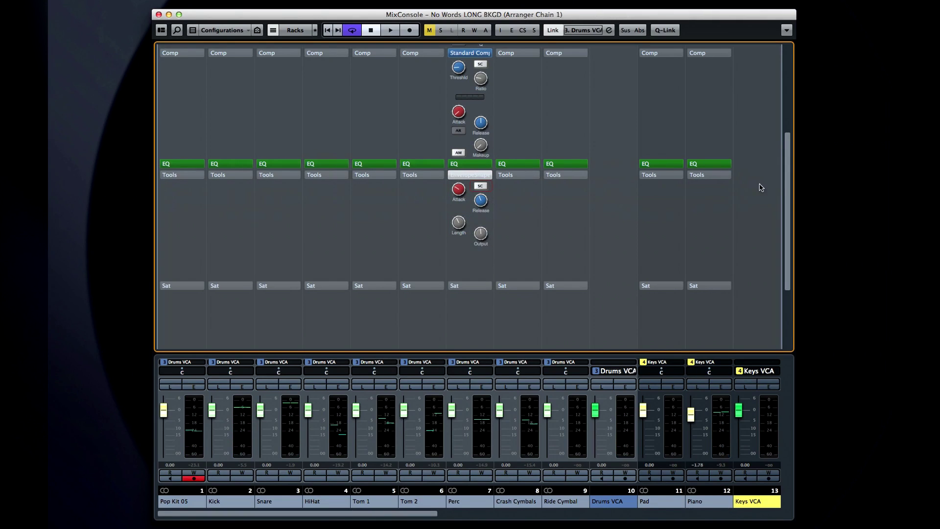
drag(786, 179, 791, 81)
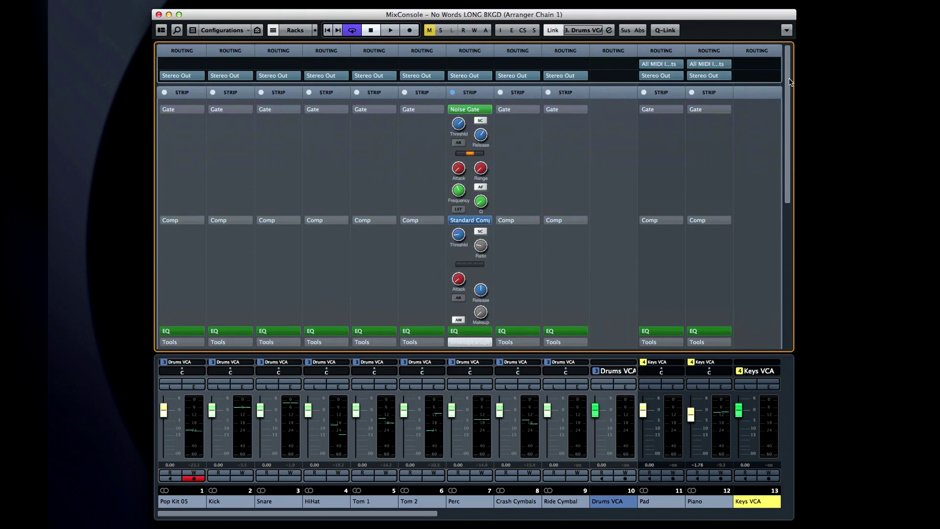
click(444, 76)
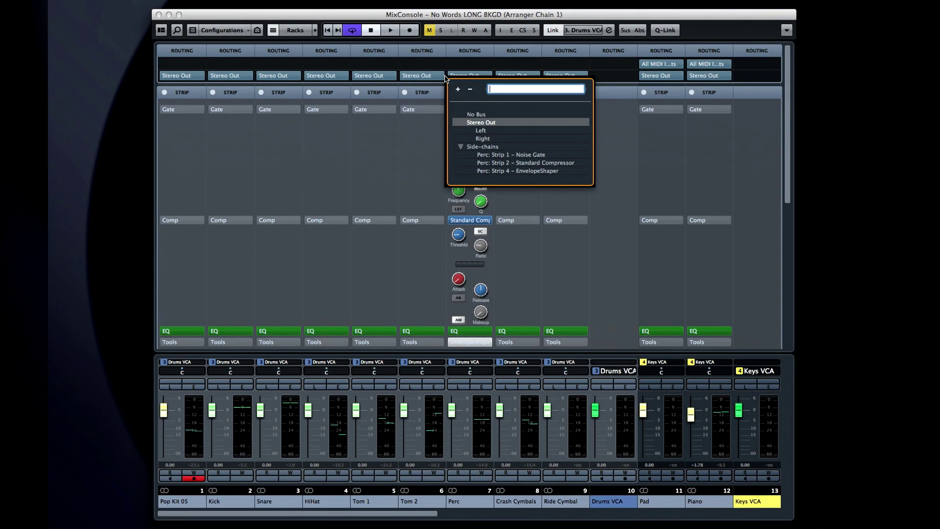
click(418, 134)
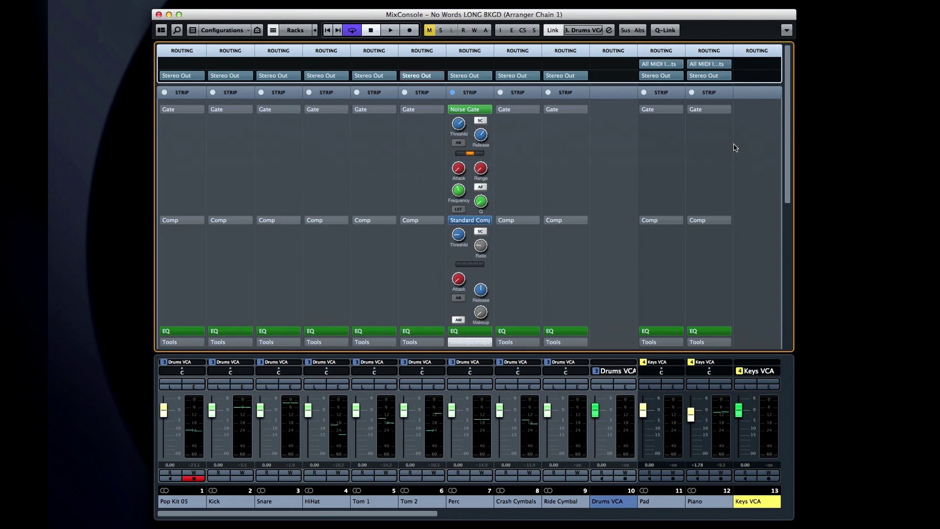
drag(787, 124, 789, 264)
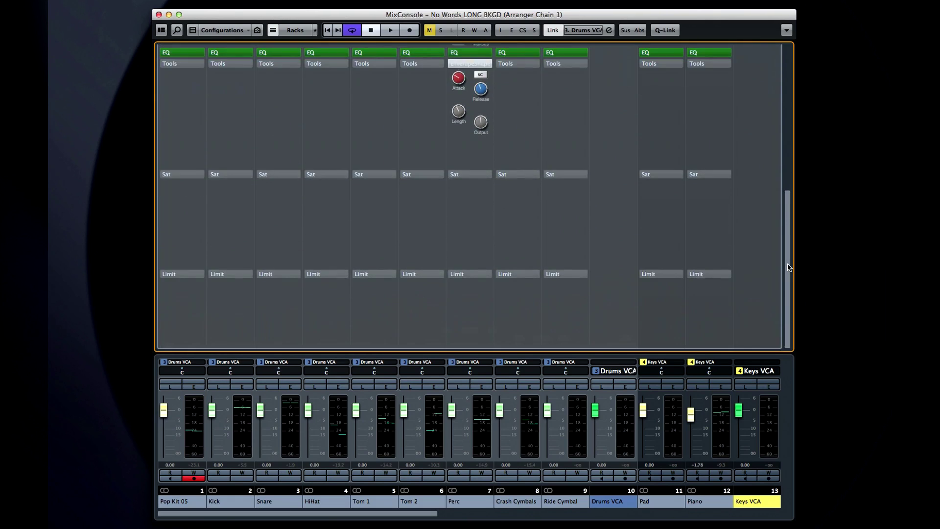
Step: Try Magneto II and Tape Saturation in Perc's Sat slot, settling on Tube Saturation
click(490, 175)
click(542, 198)
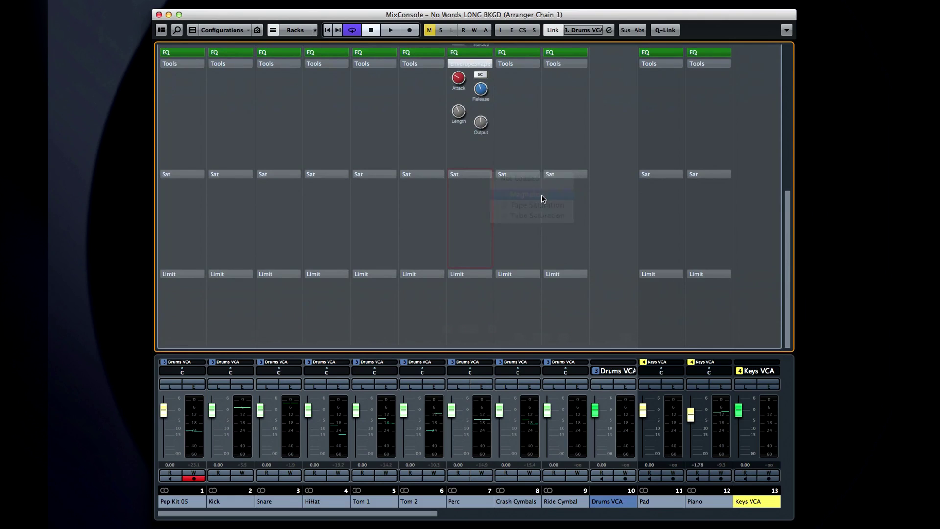
click(491, 177)
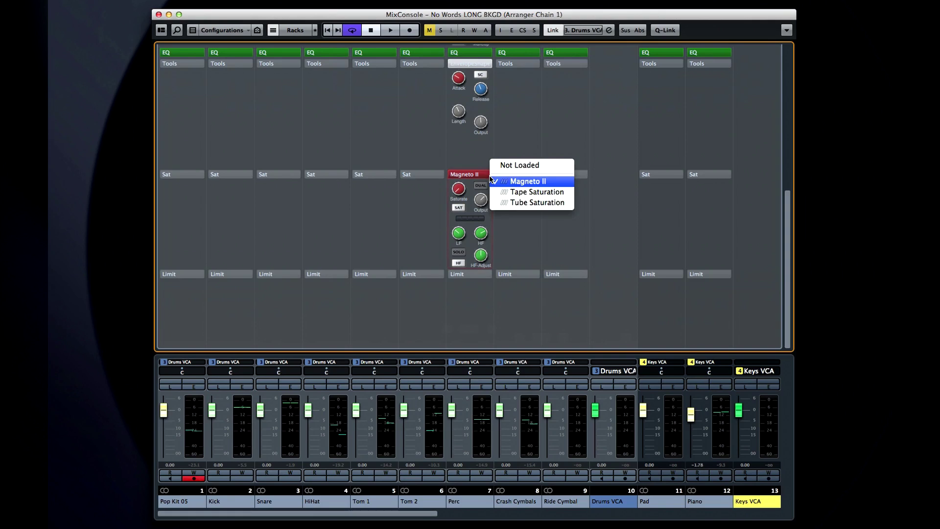
click(539, 191)
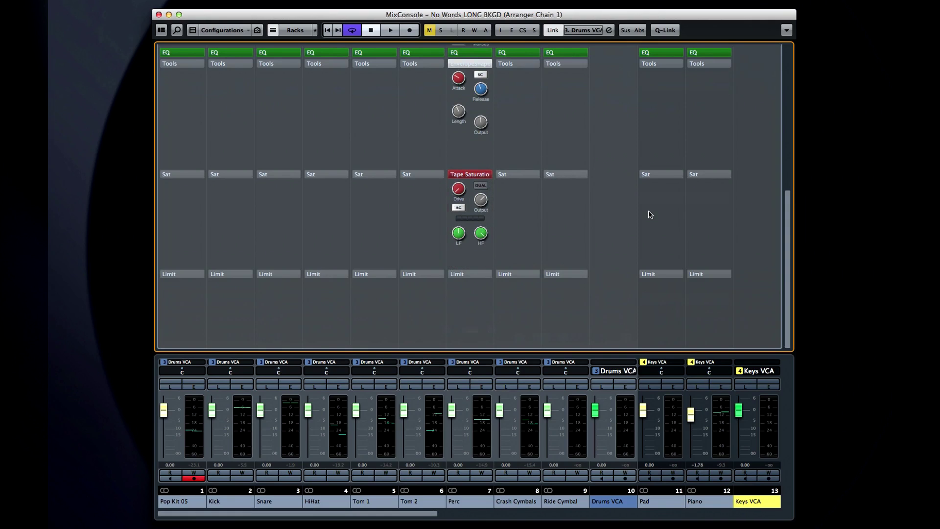
click(491, 176)
click(500, 194)
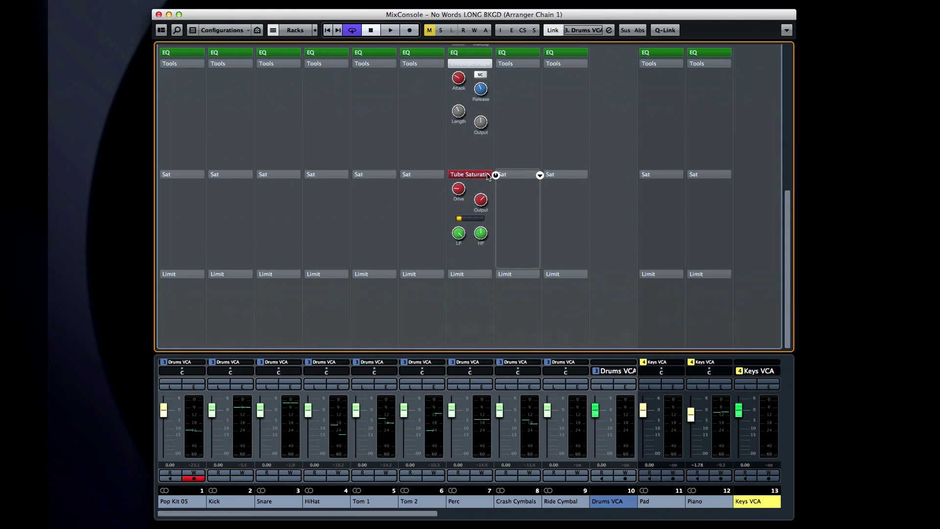
Step: Load Brickwall Limiter on Perc, Standard Limiter on Crash Cymbals, Maximizer on Ride Cymbal, then briefly play
click(491, 275)
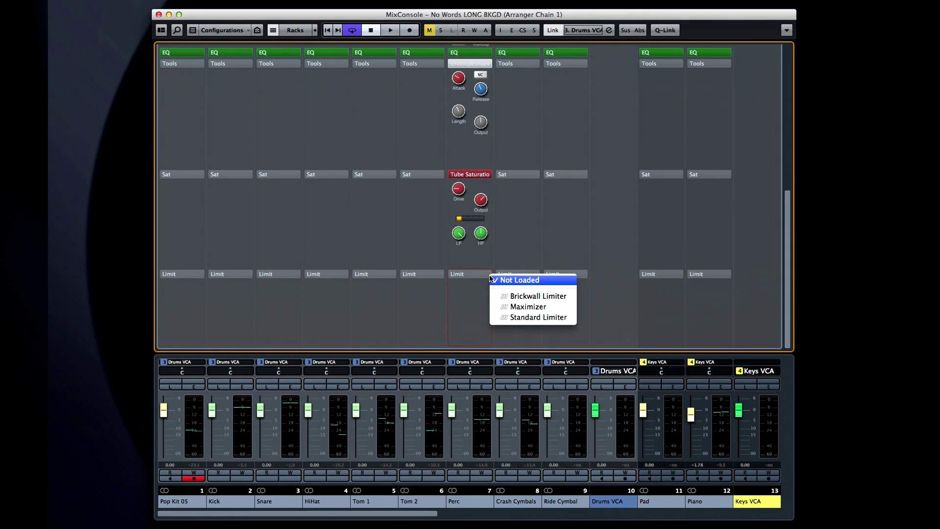
click(533, 297)
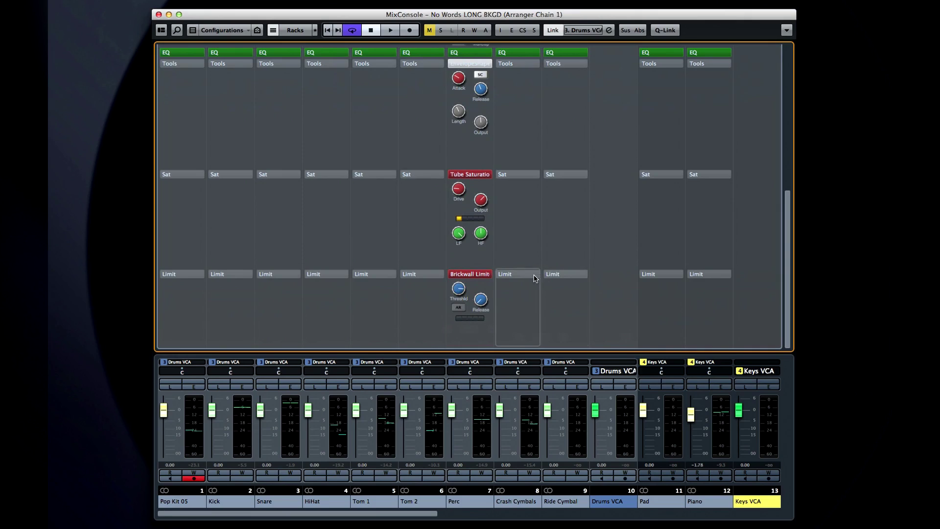
click(538, 275)
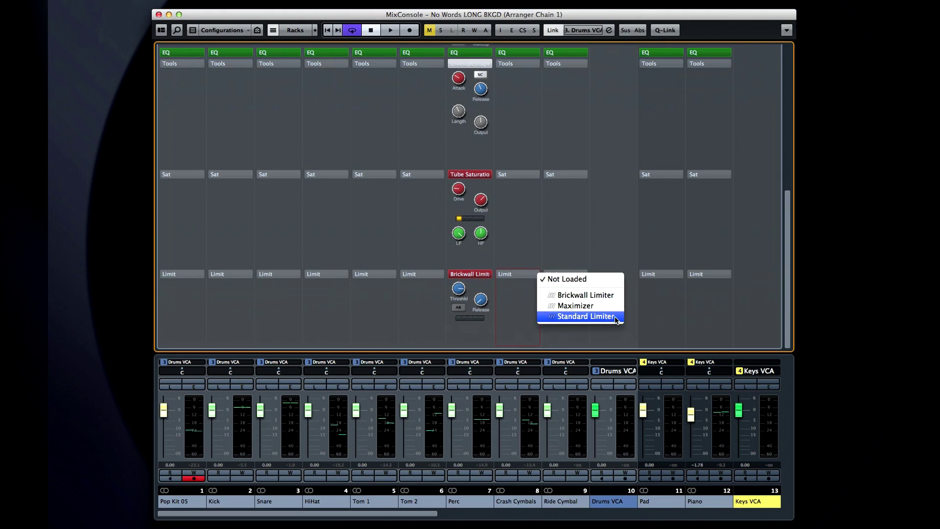
click(592, 318)
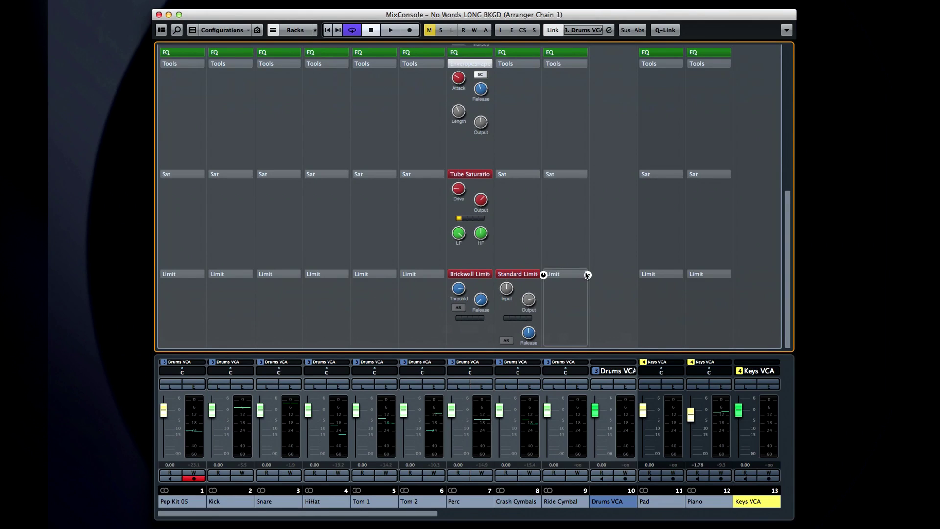
click(585, 273)
click(605, 306)
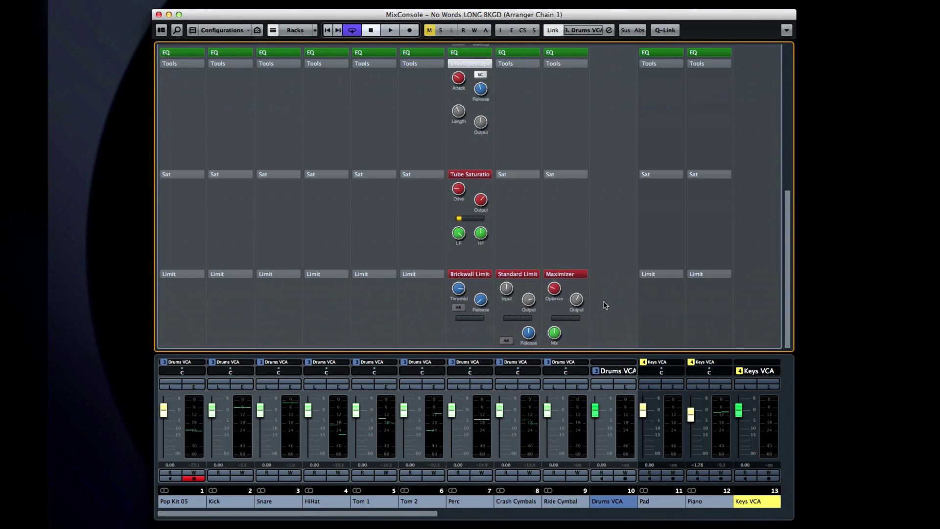
key(space)
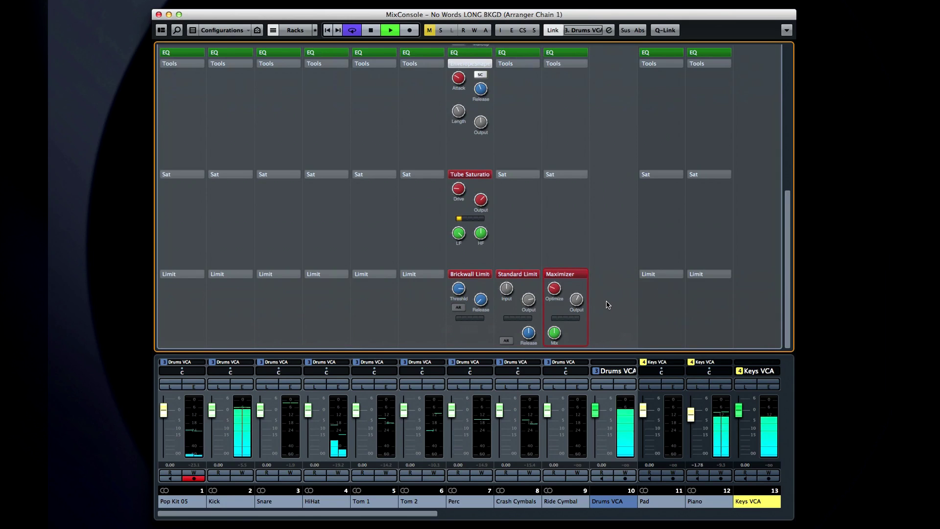
key(space)
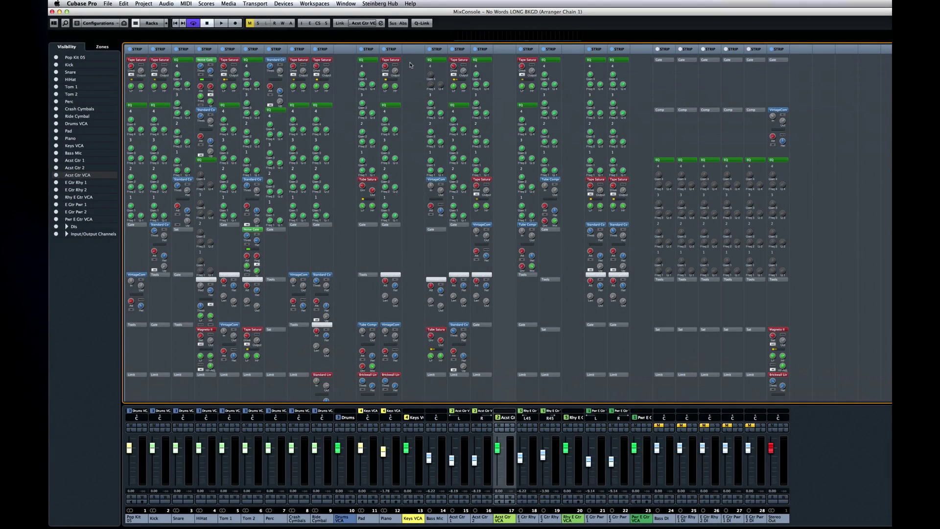
Step: Open the Piano channel's strip preset browser and search for 'Piano'
click(398, 49)
click(398, 49)
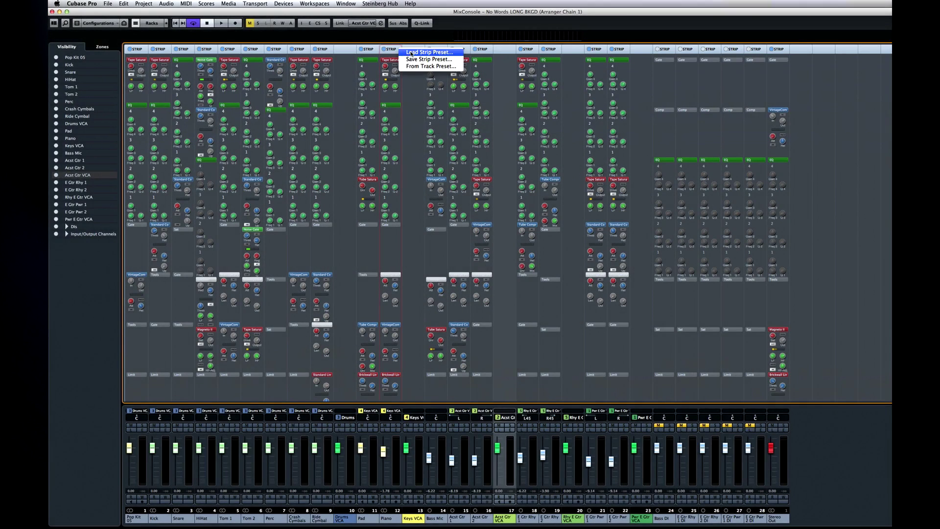
click(413, 53)
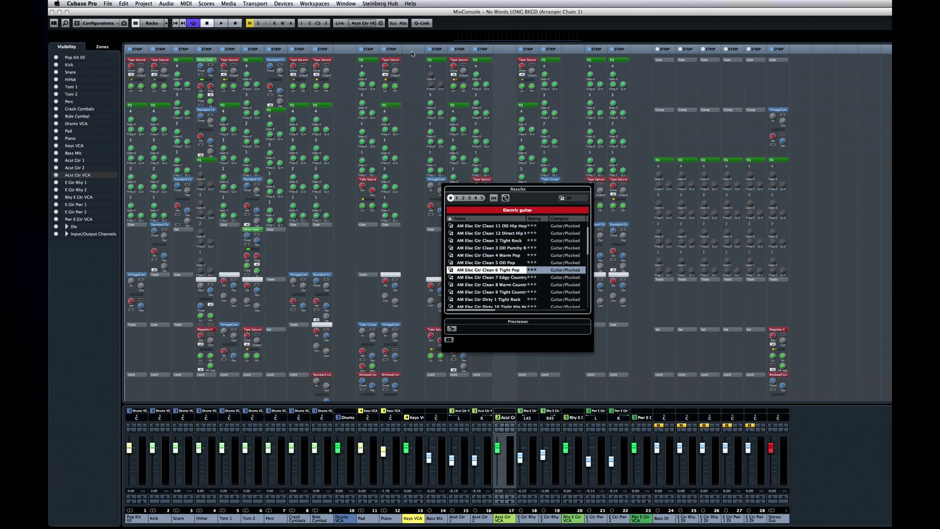
click(523, 211)
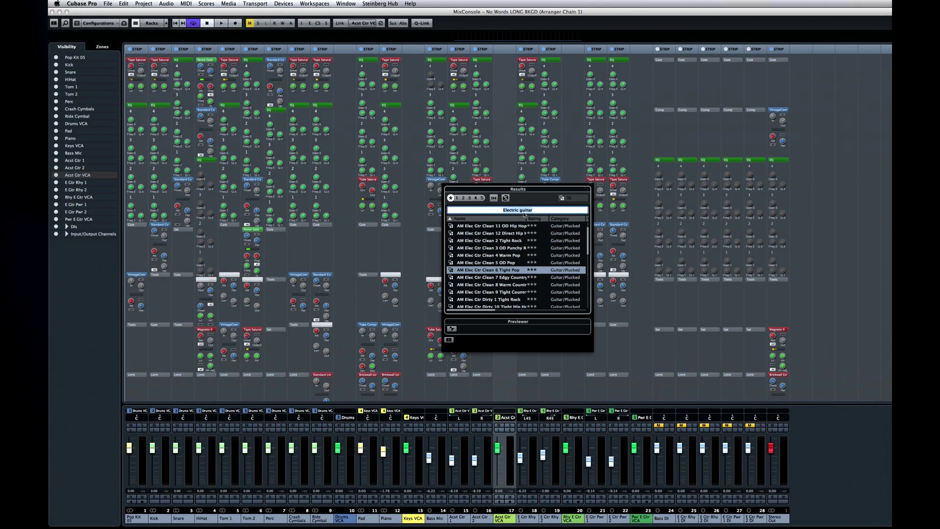
text(Piano)
key(Return)
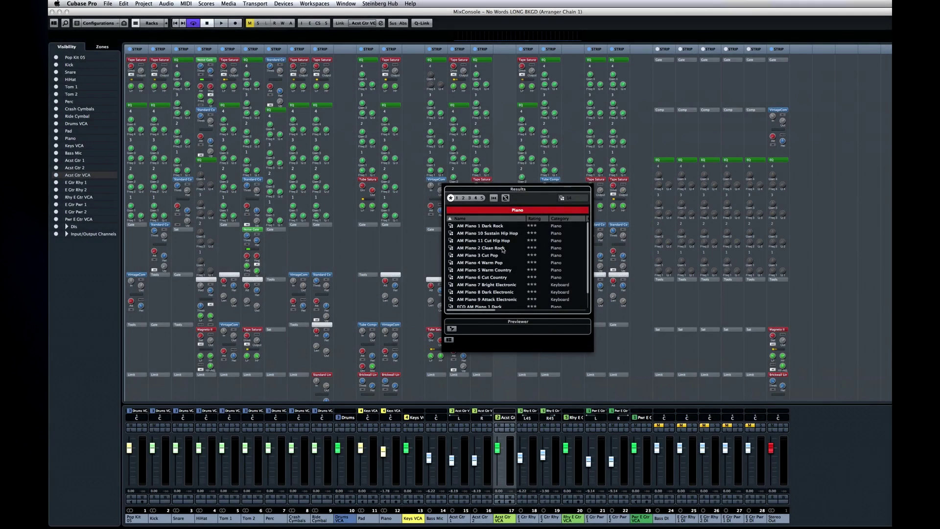
Step: Load AM Piano 2 Clean Rock onto the Piano strip and move its EQ module lower
click(517, 221)
double_click(517, 250)
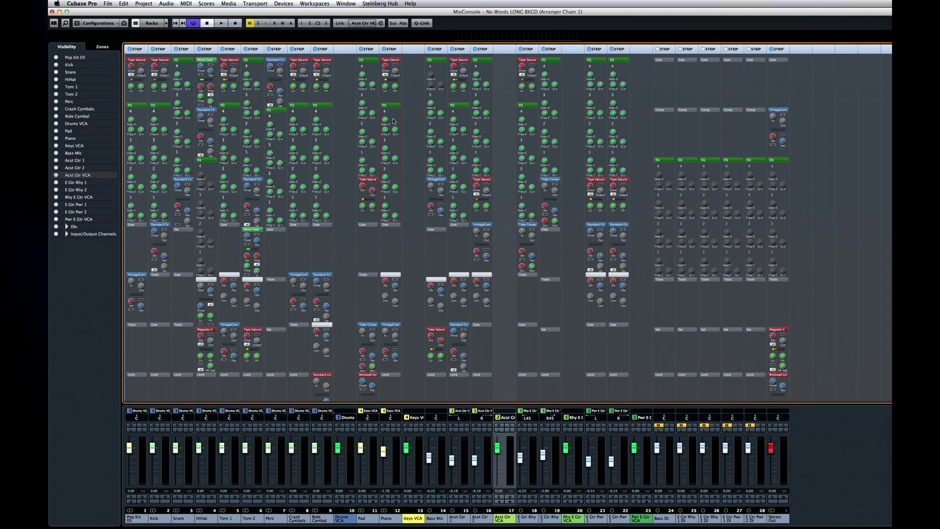
drag(394, 107, 390, 278)
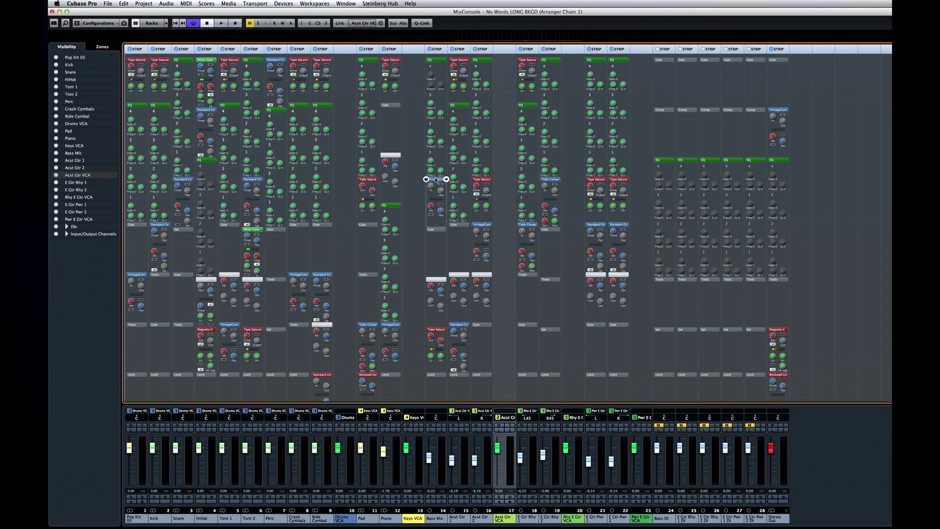
drag(436, 179, 435, 193)
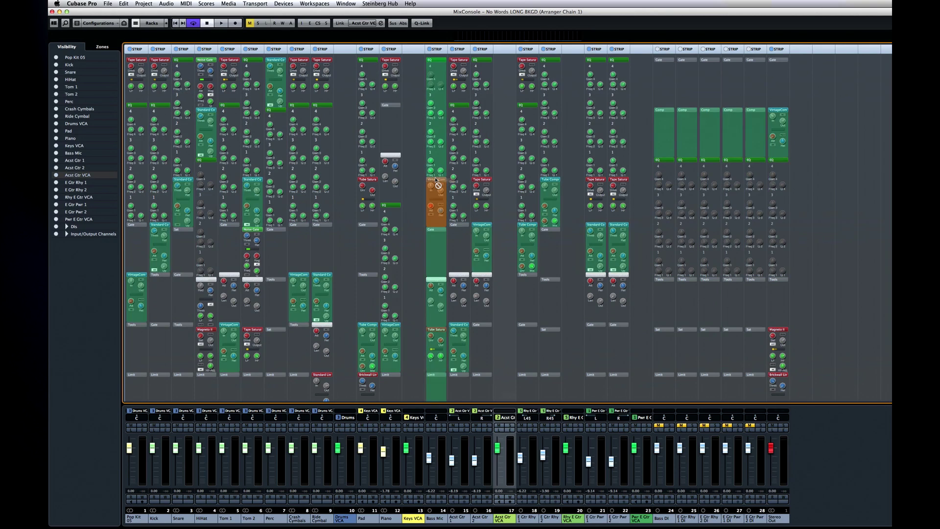